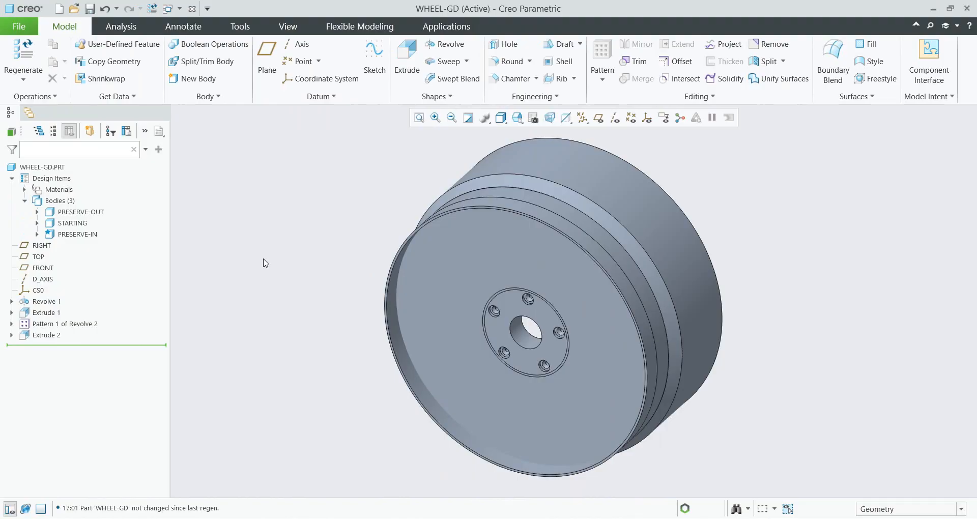
# Examine which parts of the wheel geometry Revolve 1, Extrude 1 and Extrude 2 define
pyautogui.click(46, 302)
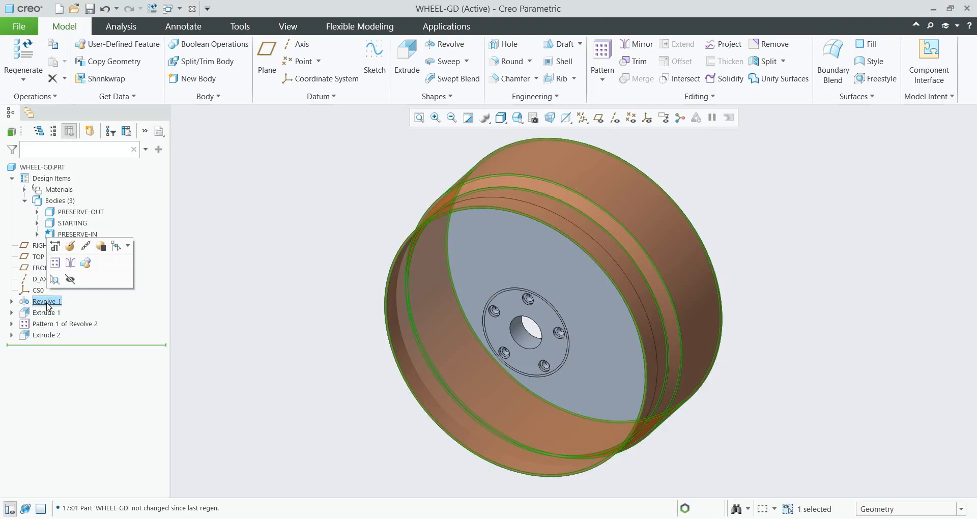
pyautogui.click(48, 313)
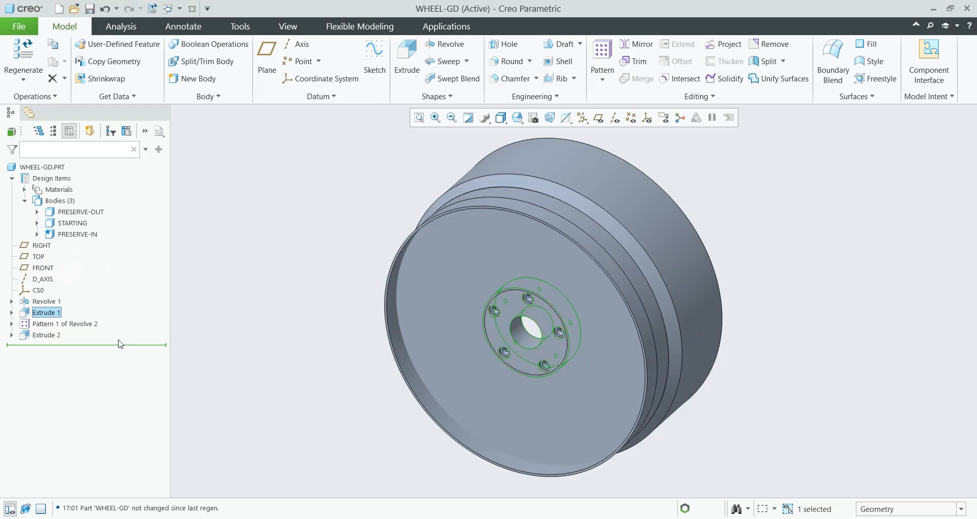
pyautogui.click(46, 335)
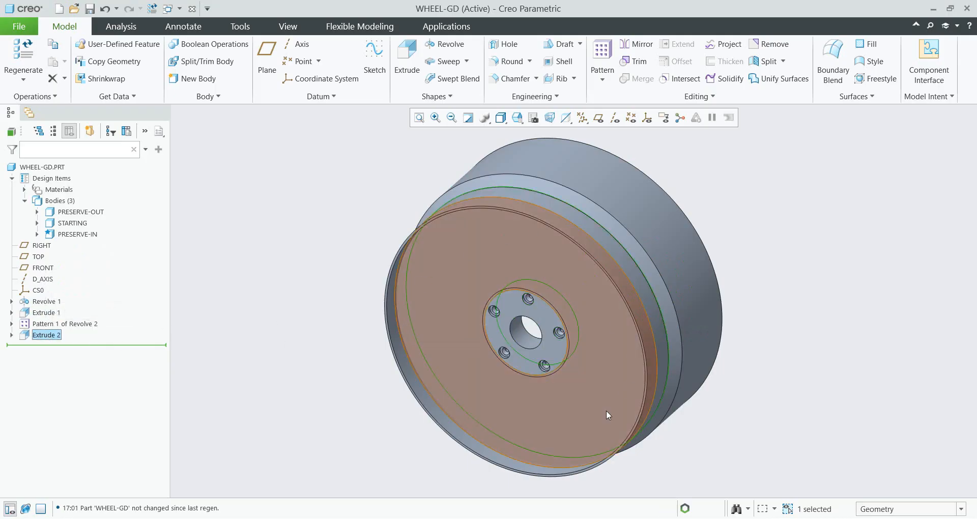
pyautogui.click(310, 255)
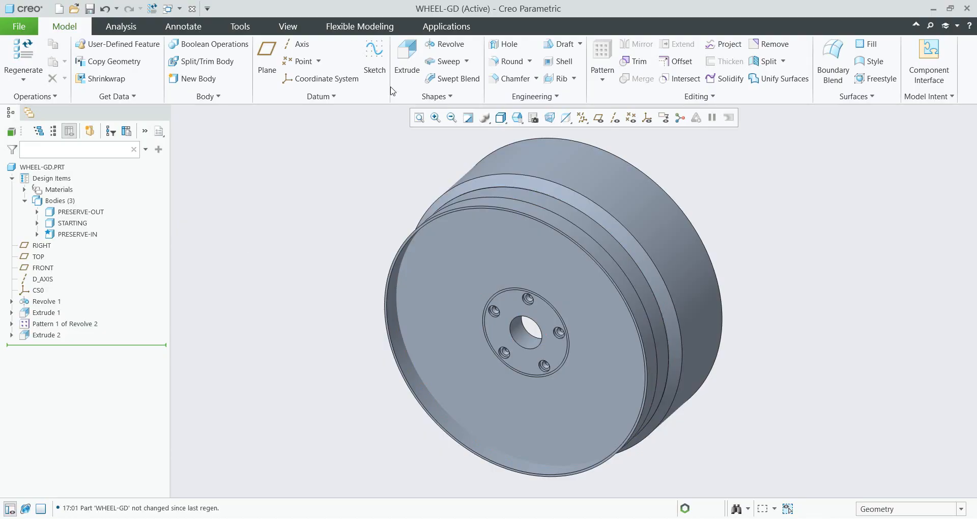
# Enter the Generative Design environment and assign the STARTING body as the starting geometry
pyautogui.click(444, 27)
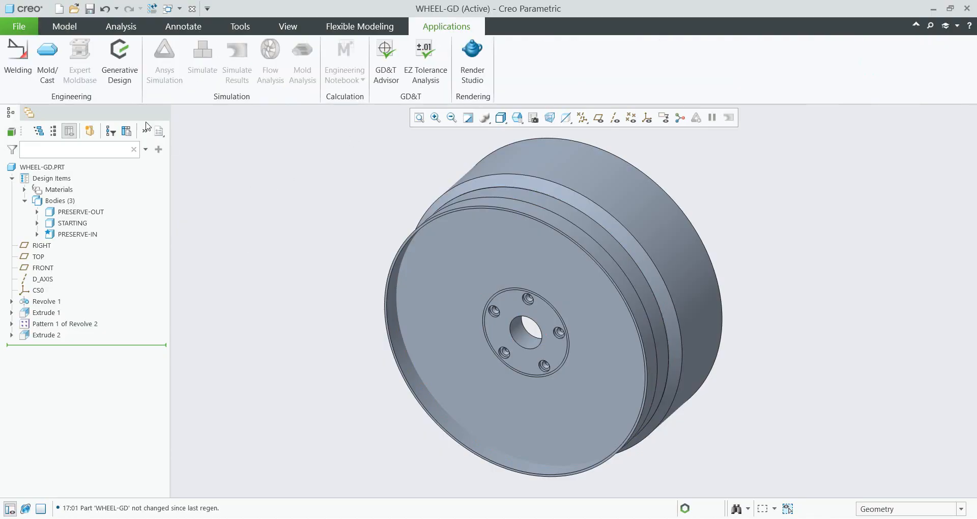
pyautogui.click(120, 53)
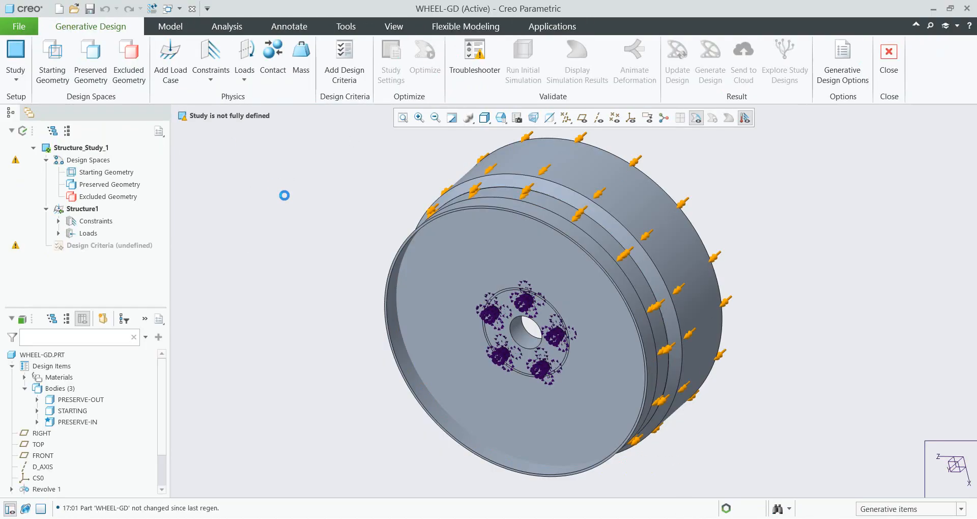
pyautogui.click(51, 57)
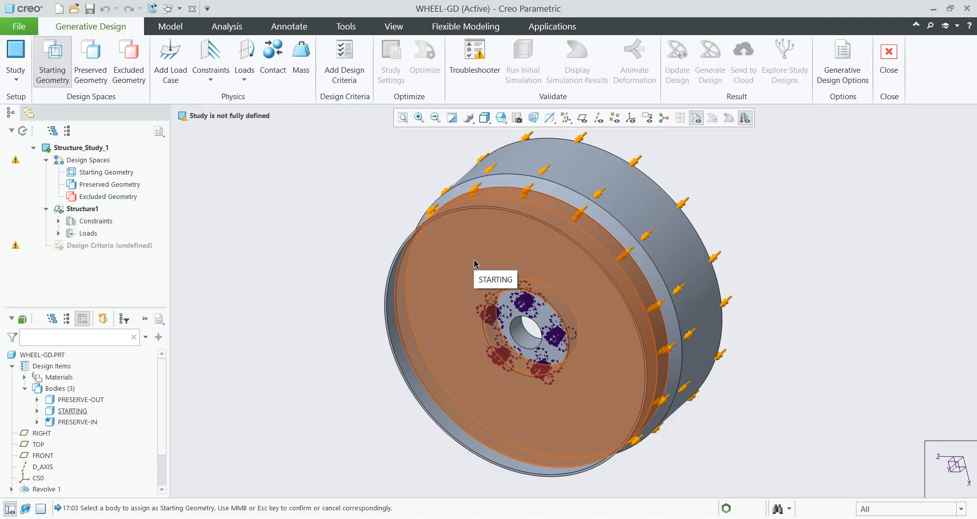
pyautogui.click(474, 264)
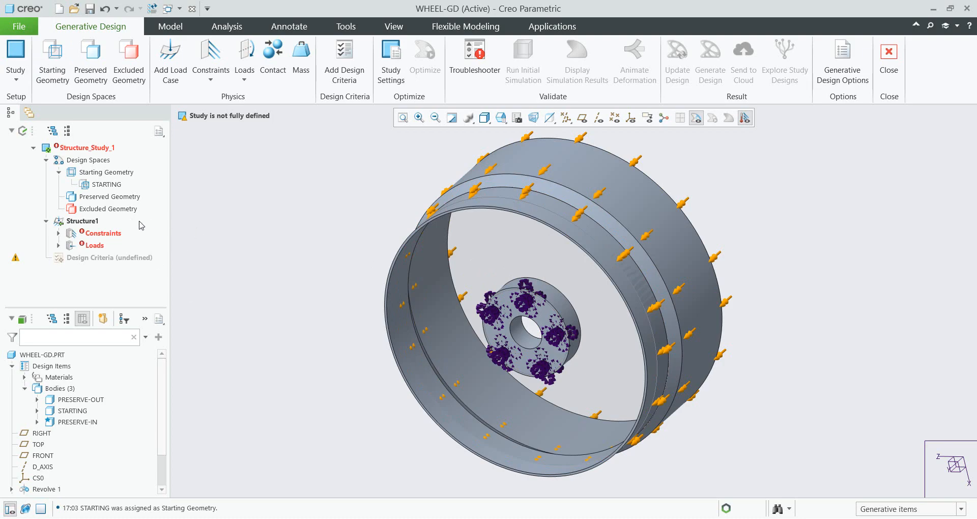
# Assign the PRESERVE-IN hub body and the PRESERVE-OUT rim body as preserved geometry
pyautogui.click(93, 76)
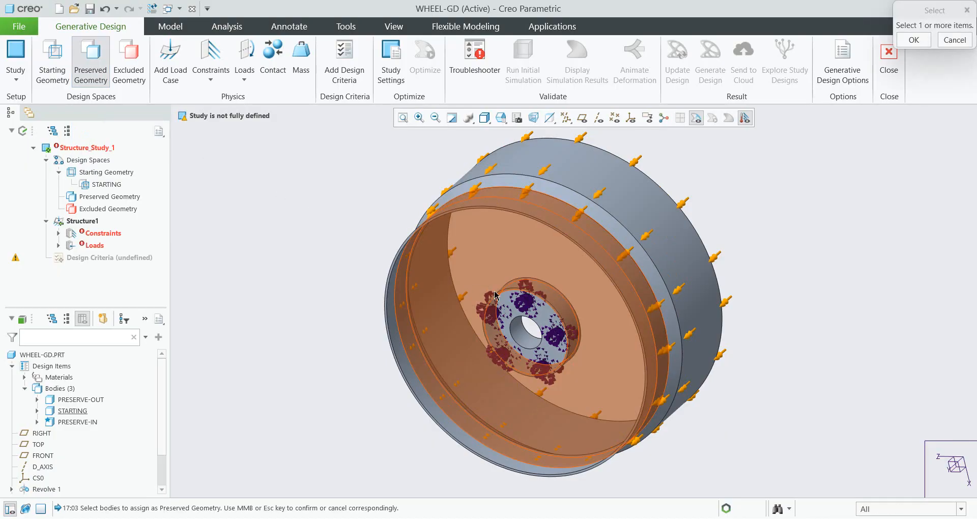
pyautogui.click(501, 303)
pyautogui.keyDown('ctrl'); pyautogui.click(694, 200); pyautogui.keyUp('ctrl')
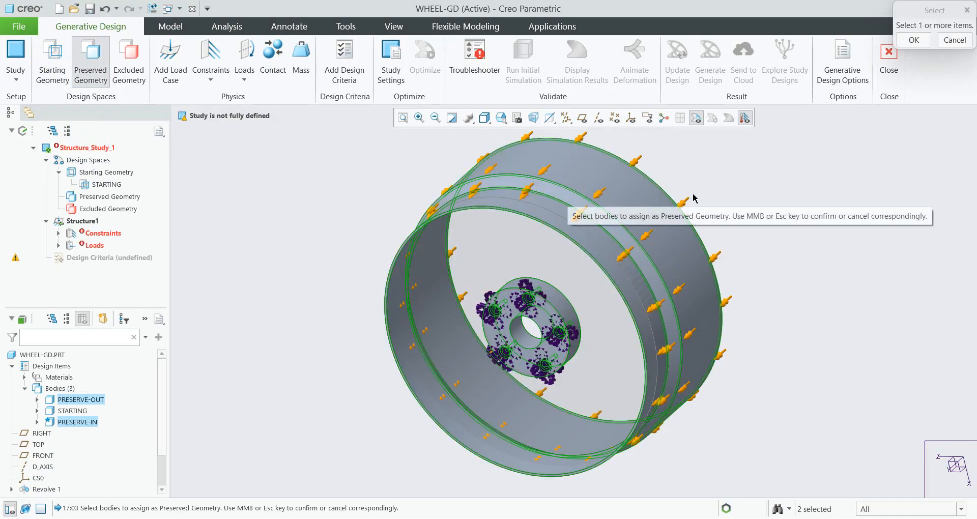
pyautogui.click(912, 41)
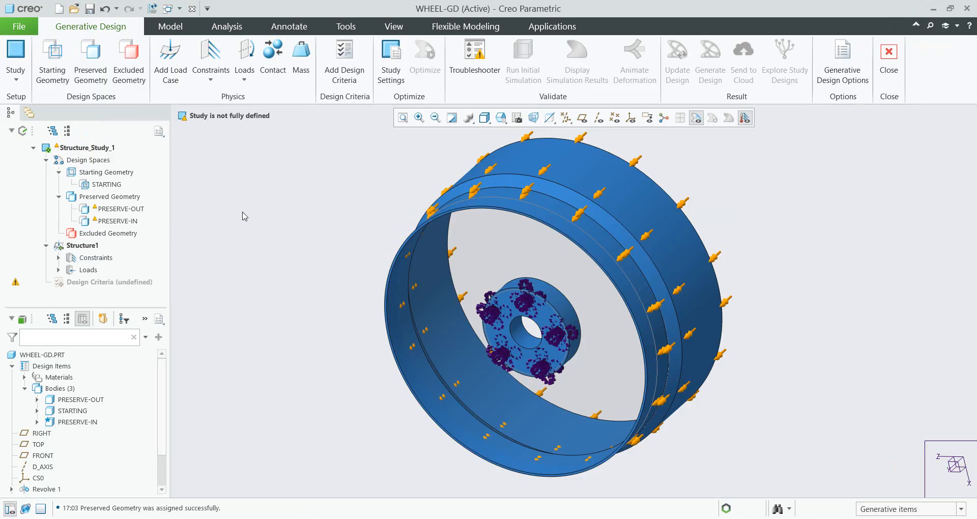
pyautogui.click(209, 82)
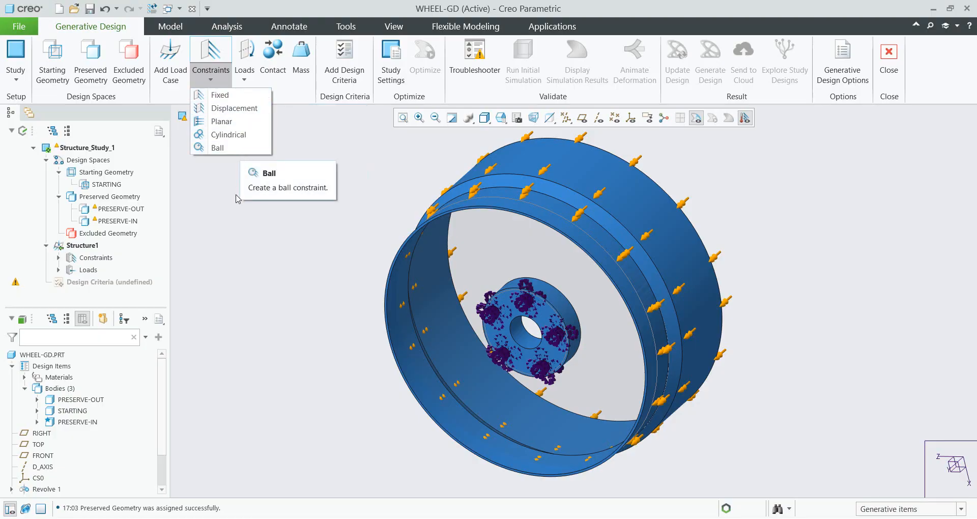
pyautogui.click(233, 221)
pyautogui.click(247, 83)
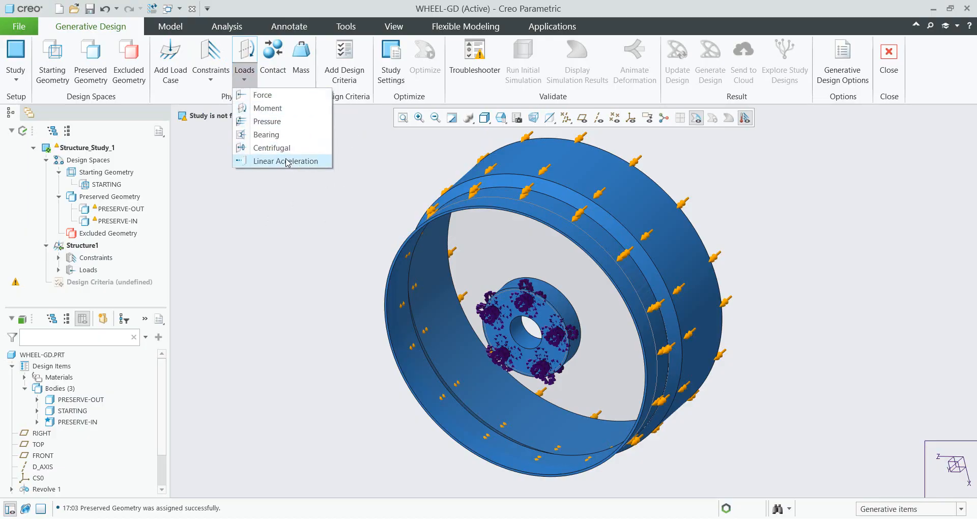
pyautogui.click(291, 259)
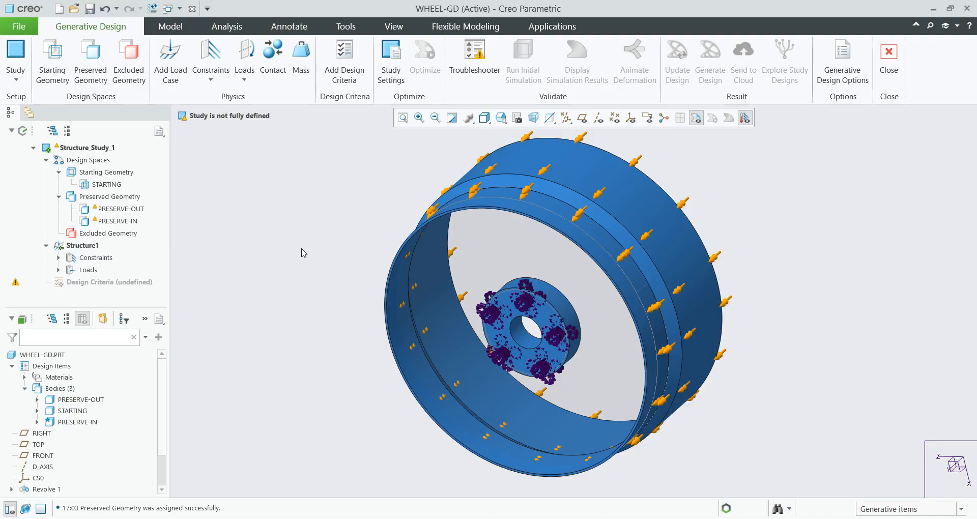
# Add design criteria to the structure study and set the volume limit to 30%
pyautogui.click(345, 71)
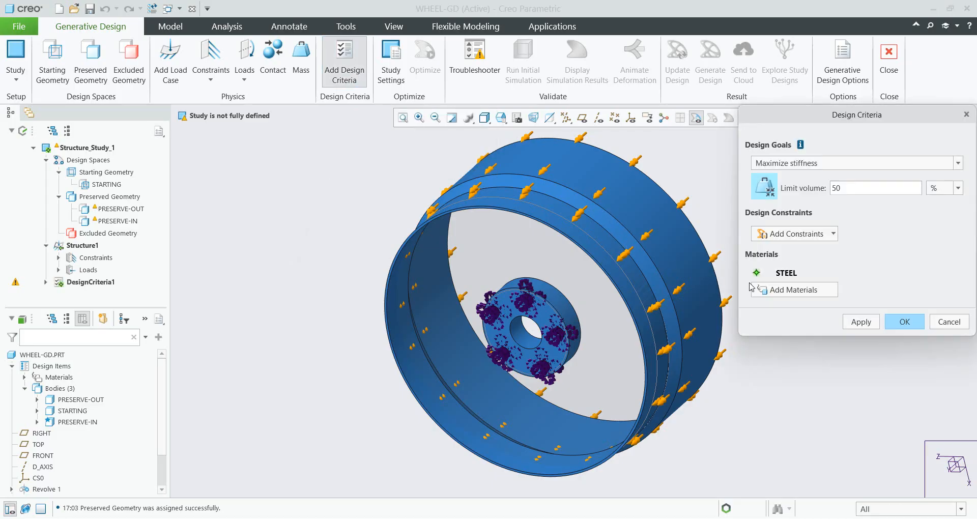
pyautogui.doubleClick(846, 190)
pyautogui.write('30')
# Add a rotational symmetry constraint to the design criteria, using the wheel's D_AXIS datum axis as symmetry axis
pyautogui.click(802, 237)
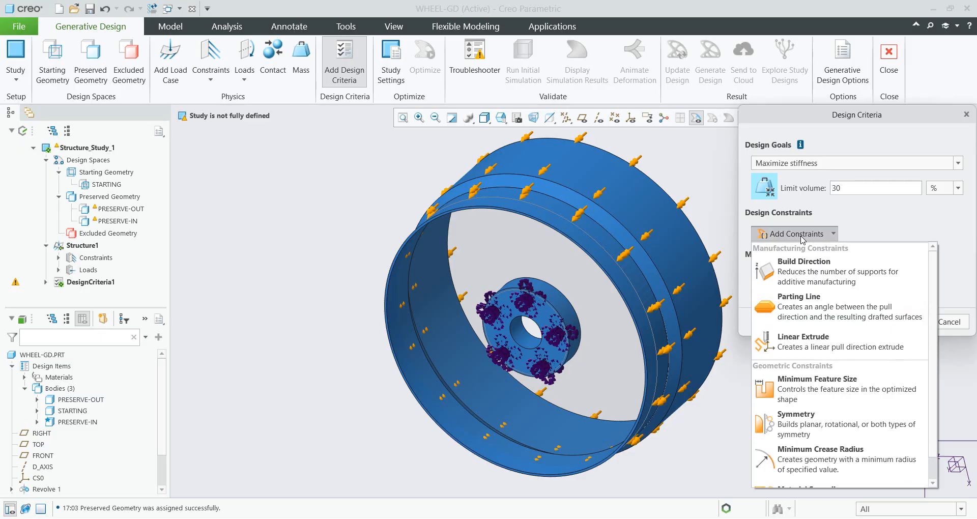
pyautogui.click(809, 427)
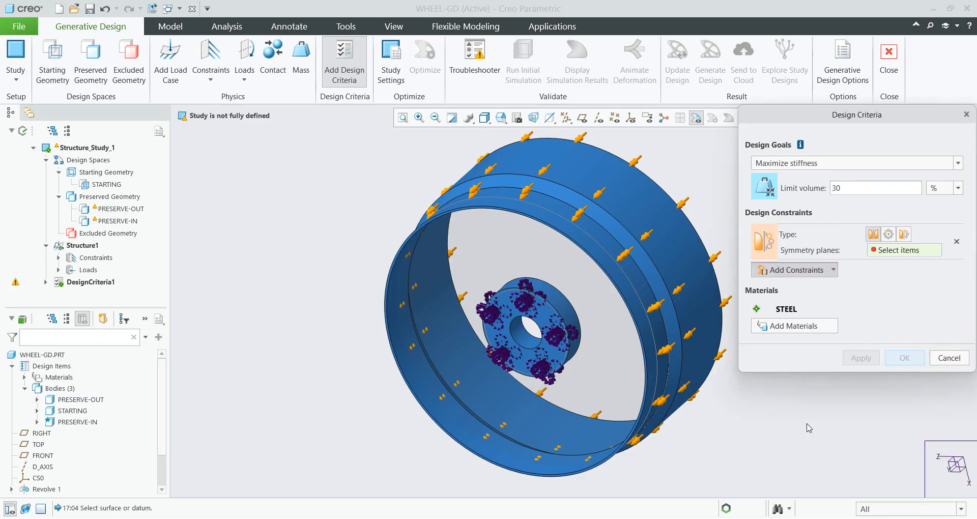
pyautogui.click(889, 234)
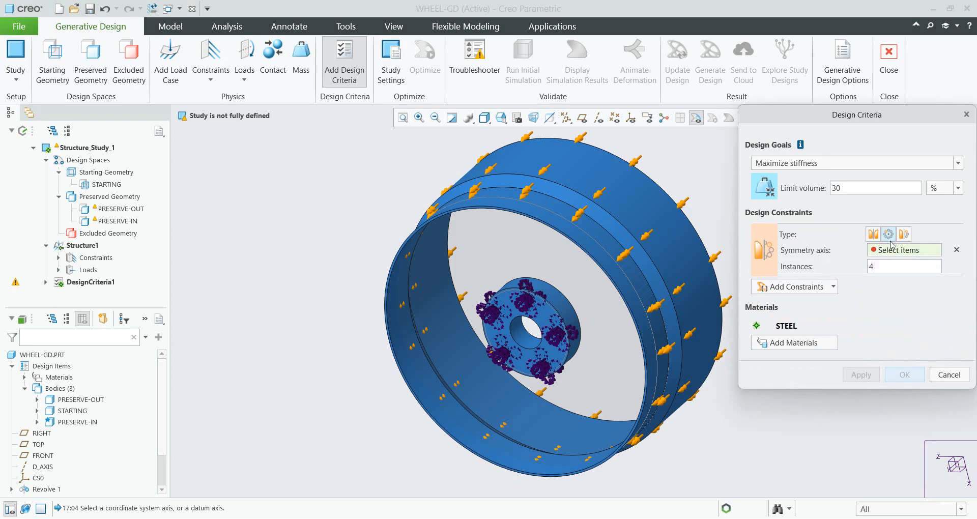
pyautogui.click(599, 117)
pyautogui.click(524, 337)
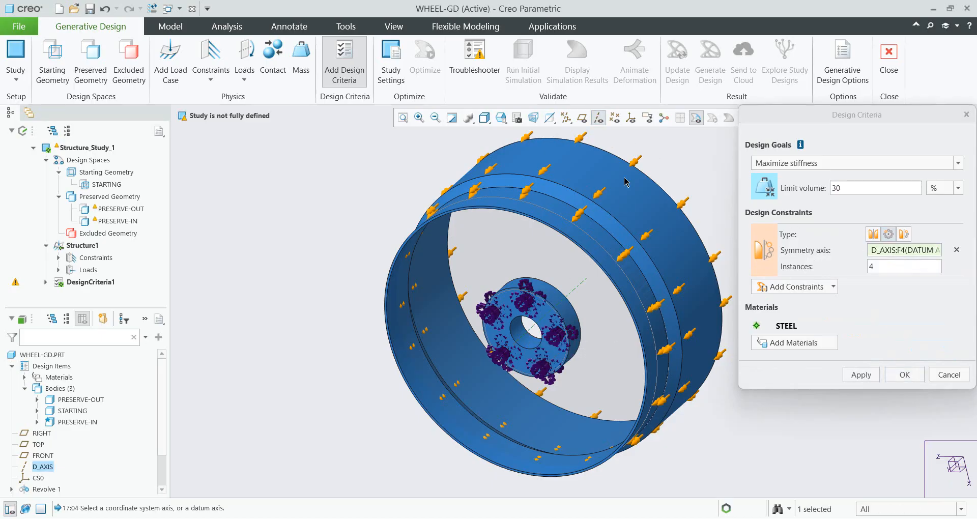
pyautogui.click(598, 119)
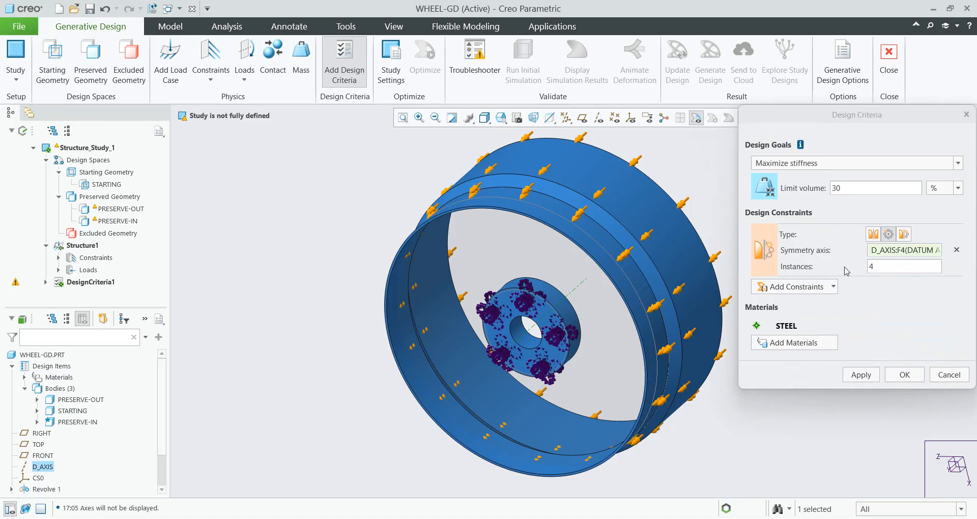
# Set the rotational symmetry to 5 instances and run the optimization with these design criteria
pyautogui.doubleClick(871, 266)
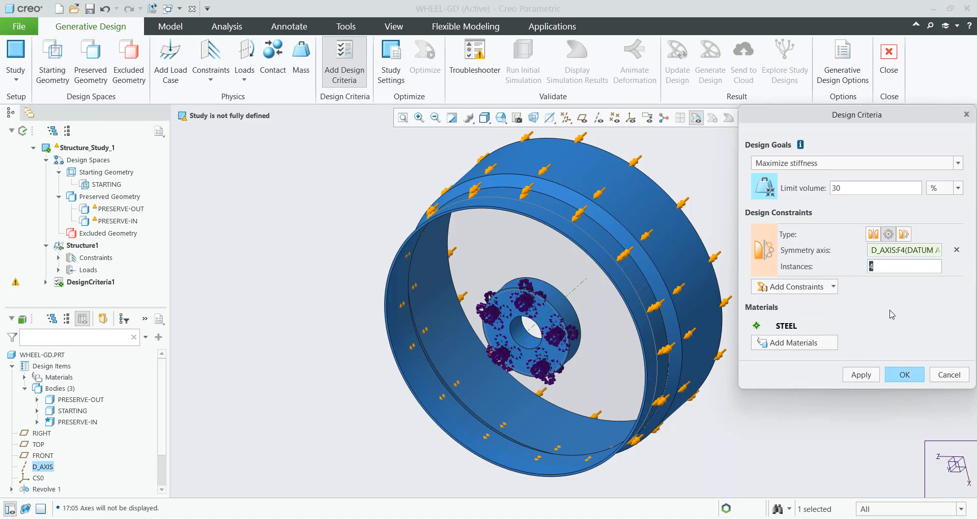
pyautogui.write('5')
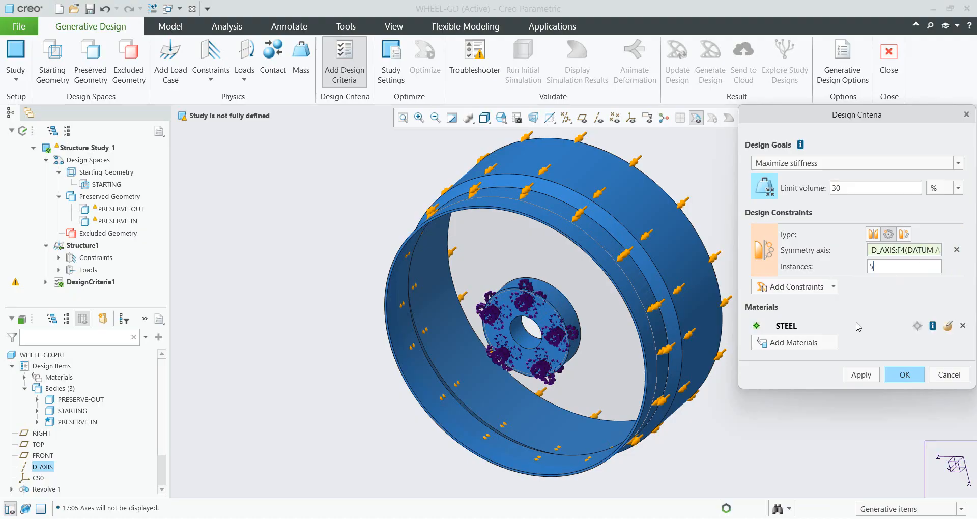
pyautogui.click(904, 374)
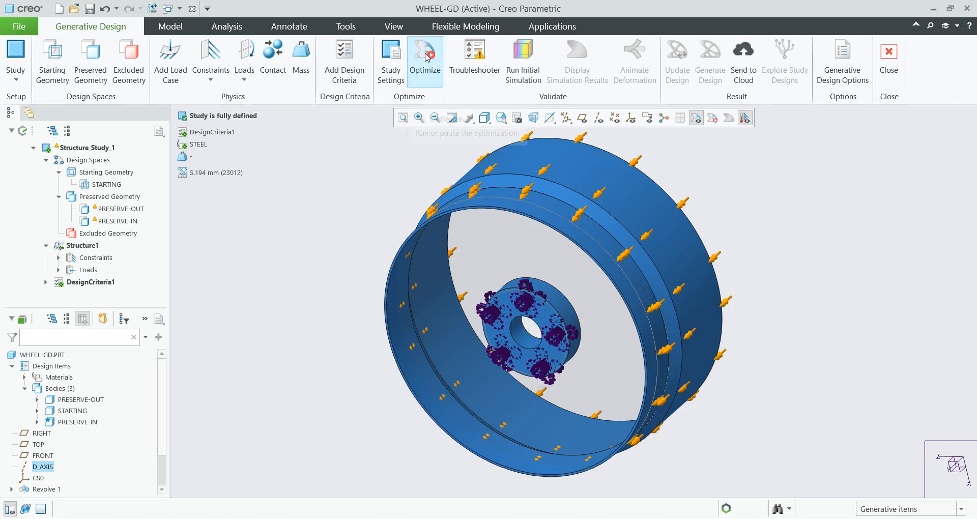
pyautogui.click(427, 57)
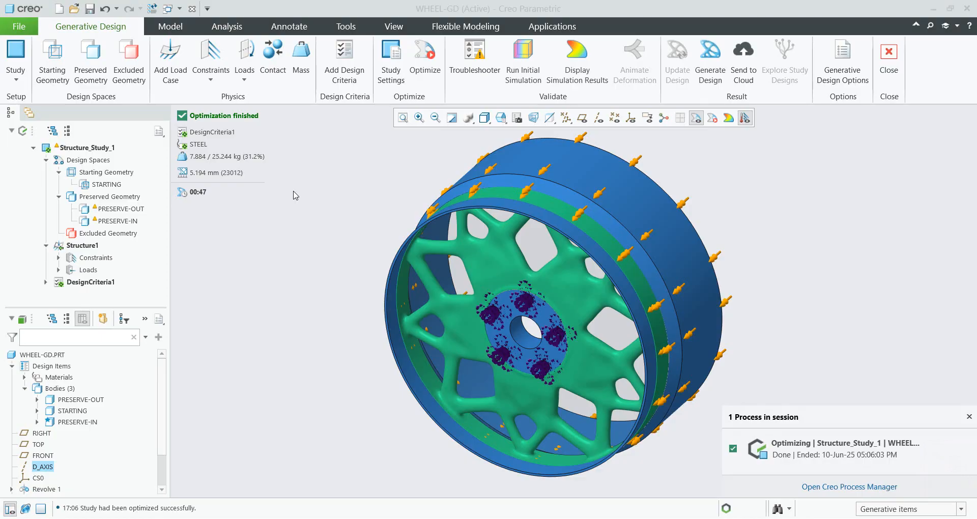
# Edit DesignCriteria1 and add a material spreading constraint with a value of 90
pyautogui.rightClick(93, 283)
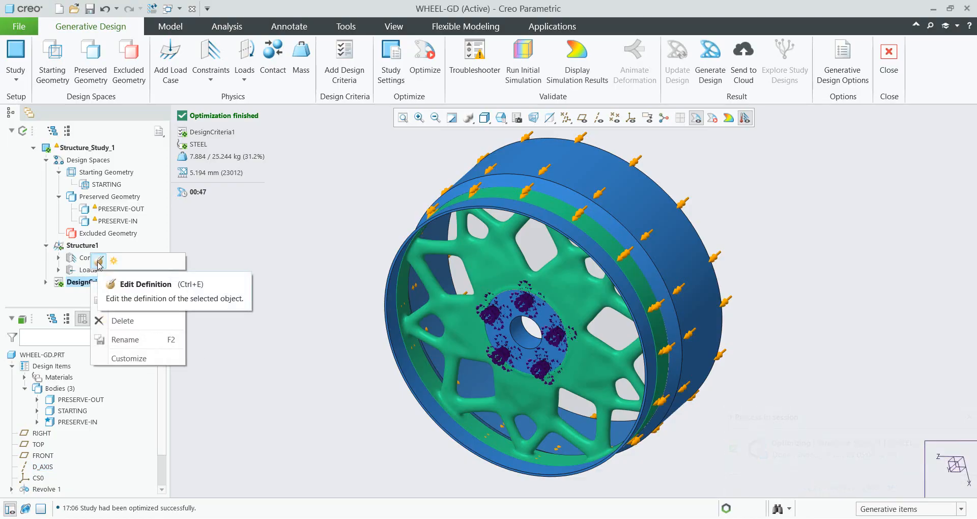
pyautogui.click(99, 263)
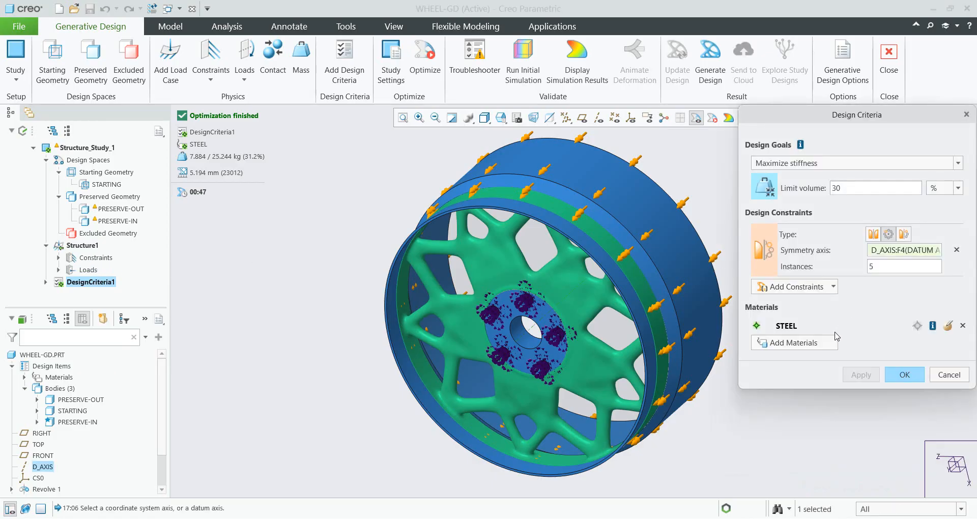
pyautogui.click(810, 289)
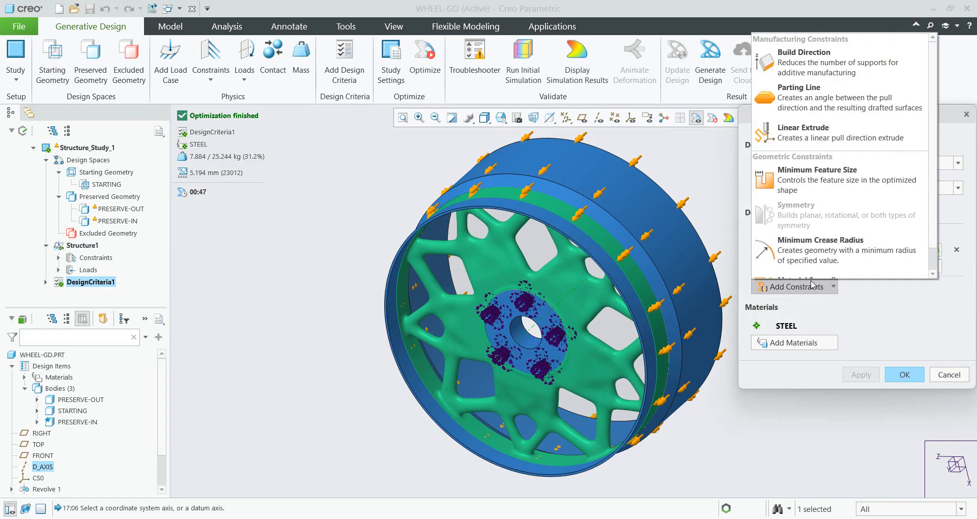
pyautogui.scroll(-1, 830, 204)
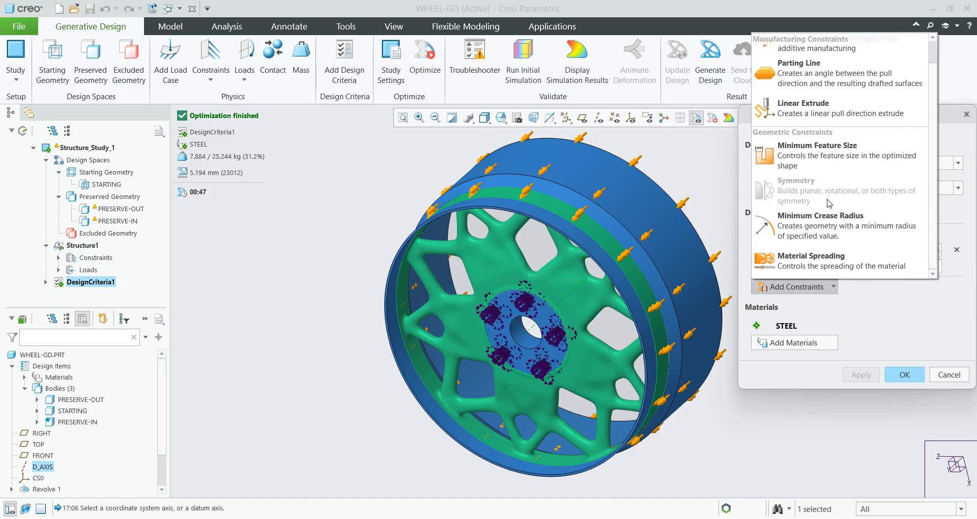
pyautogui.click(795, 265)
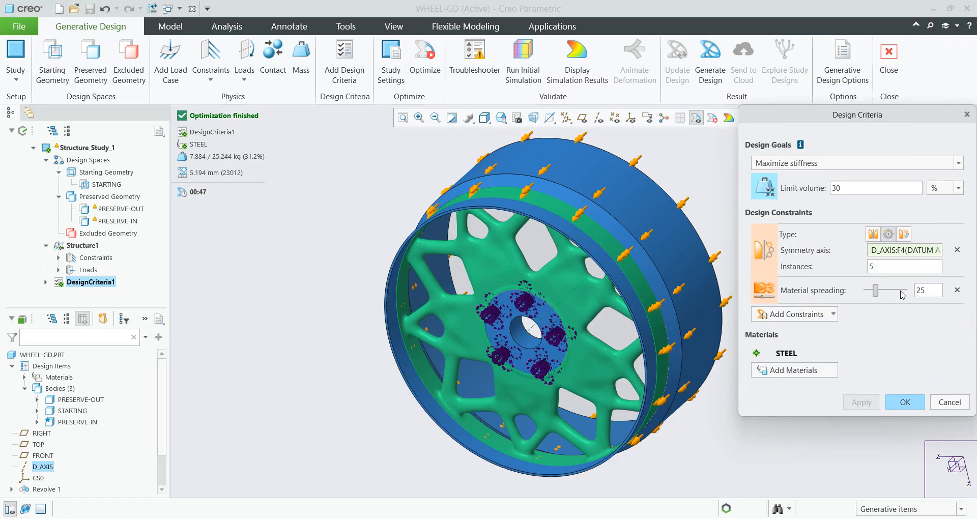
pyautogui.click(898, 291)
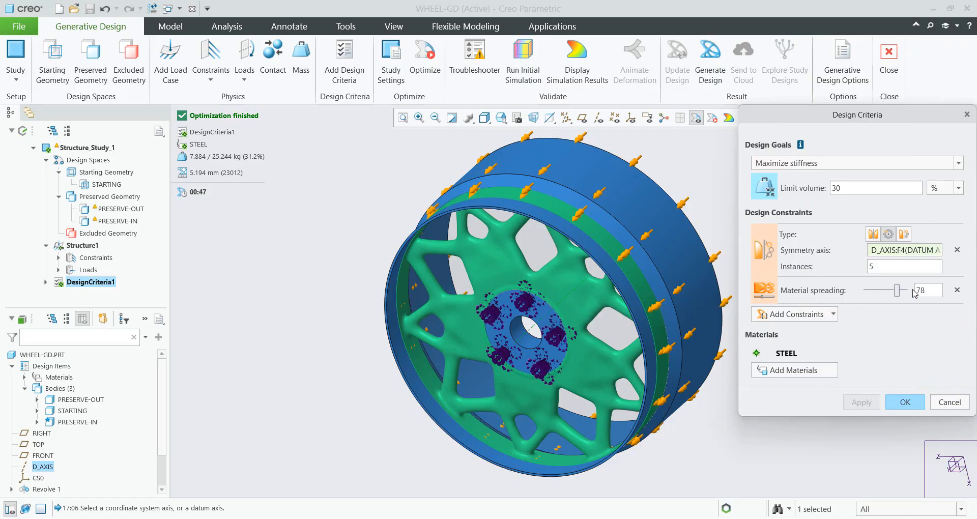
pyautogui.doubleClick(930, 293)
pyautogui.write('90')
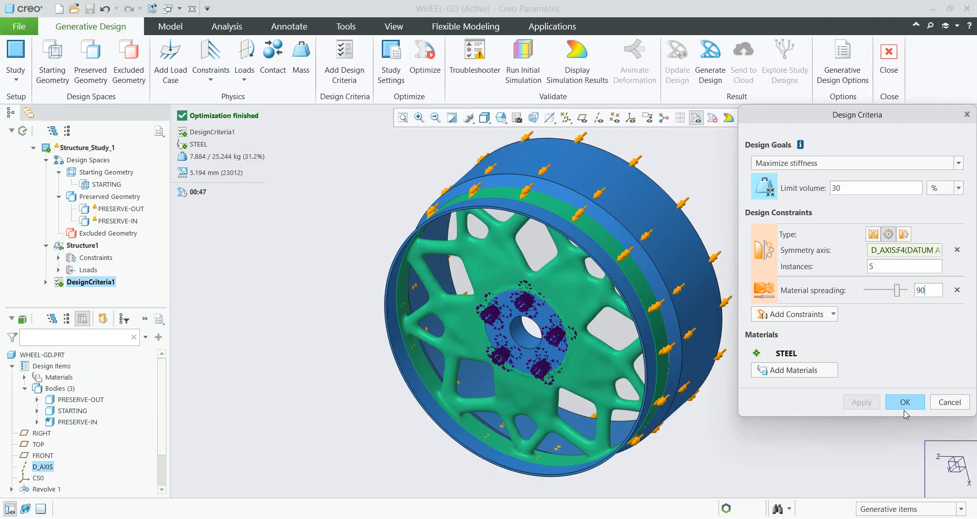
# Add a minimum crease radius constraint of 8 mm to the design criteria
pyautogui.click(814, 315)
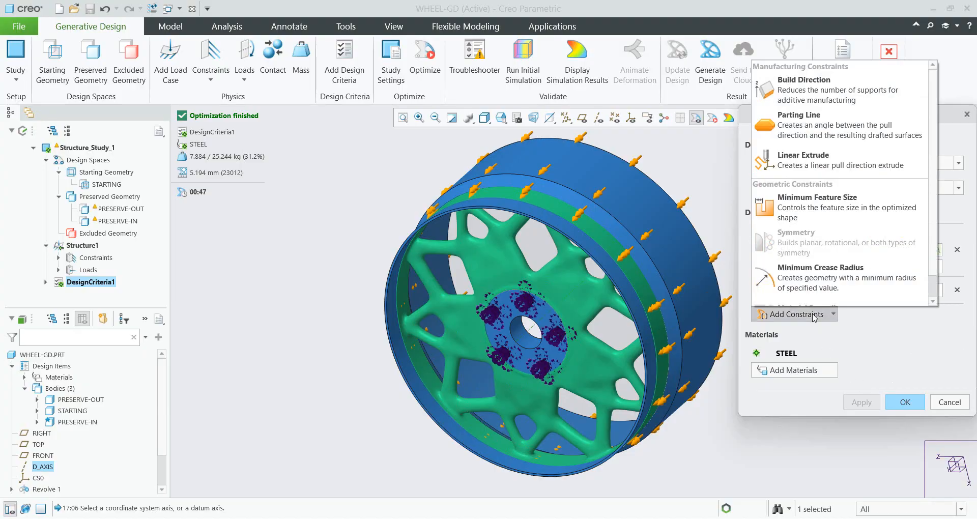
pyautogui.scroll(-1, 828, 258)
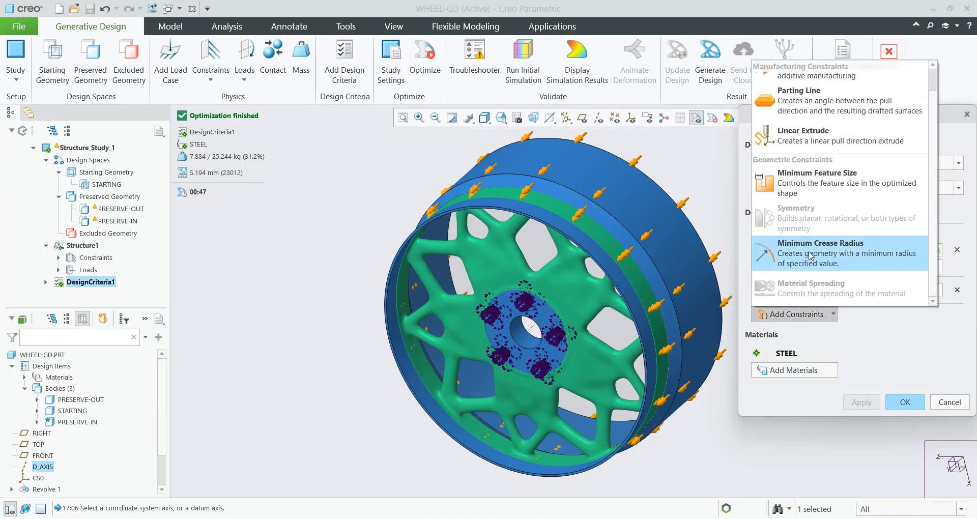
pyautogui.click(810, 256)
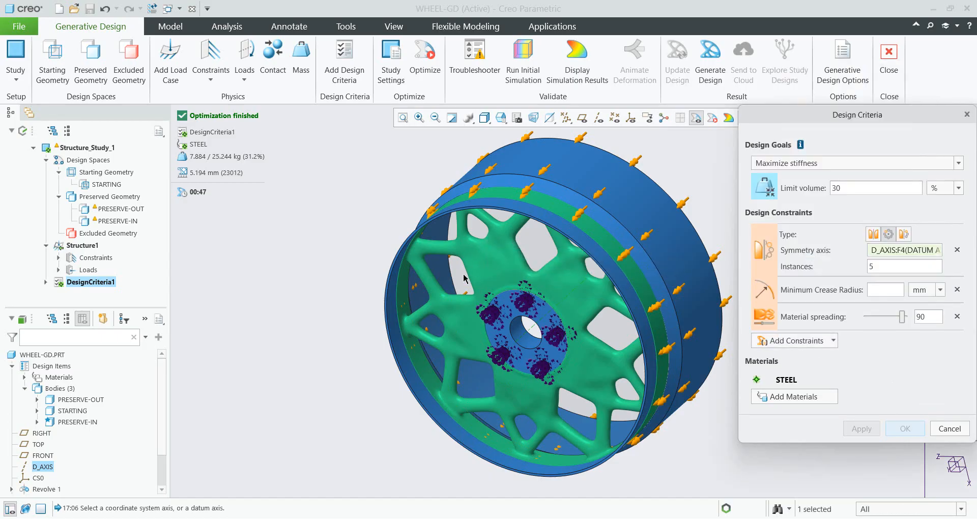
pyautogui.click(881, 292)
pyautogui.write('8')
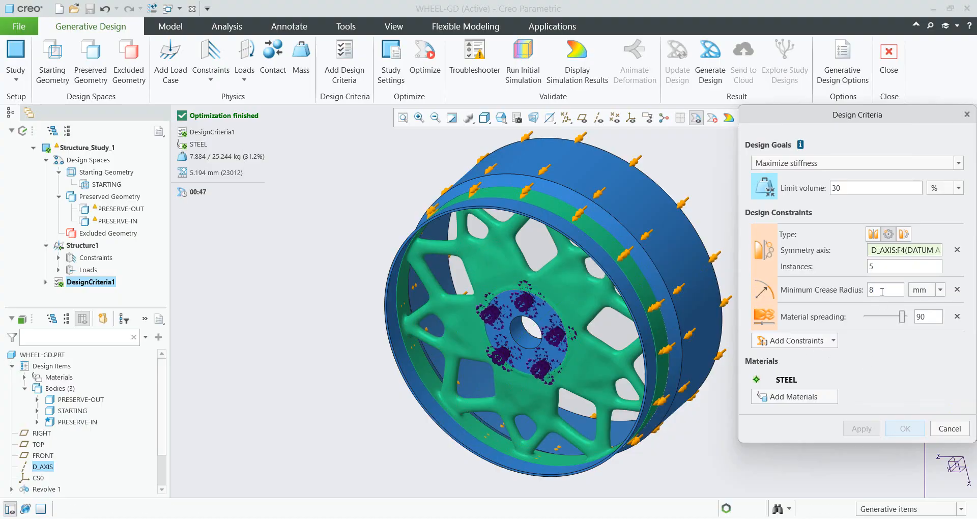
# Confirm the design criteria with the 8 mm minimum crease radius and rerun the optimization
pyautogui.press('Return')
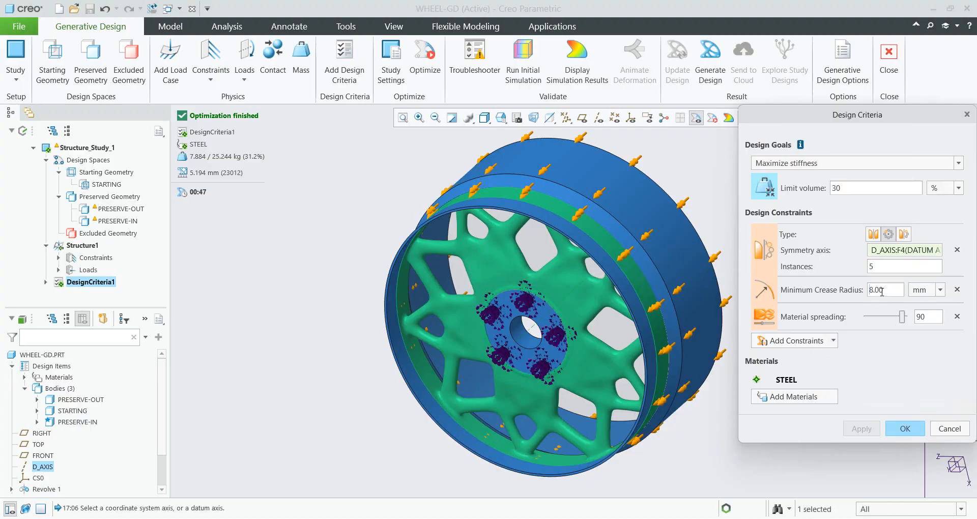
pyautogui.click(905, 429)
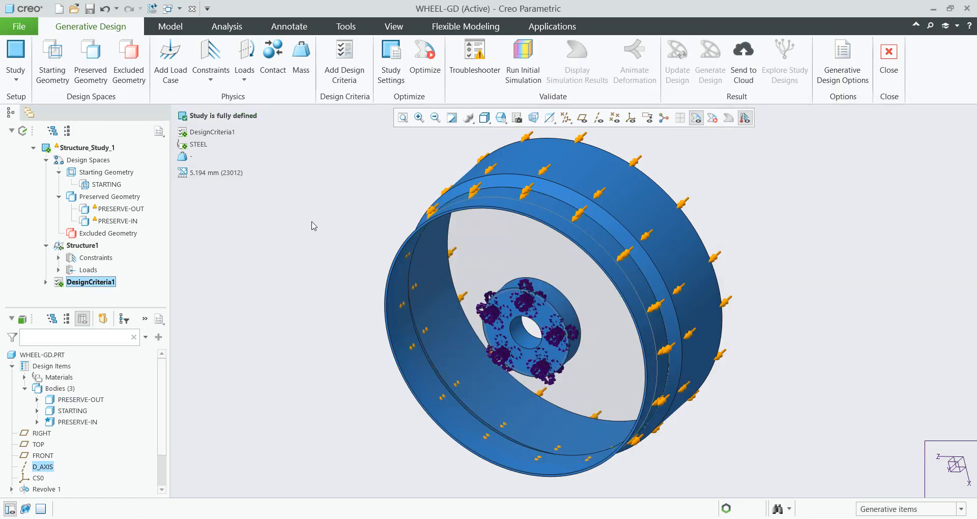
pyautogui.click(426, 57)
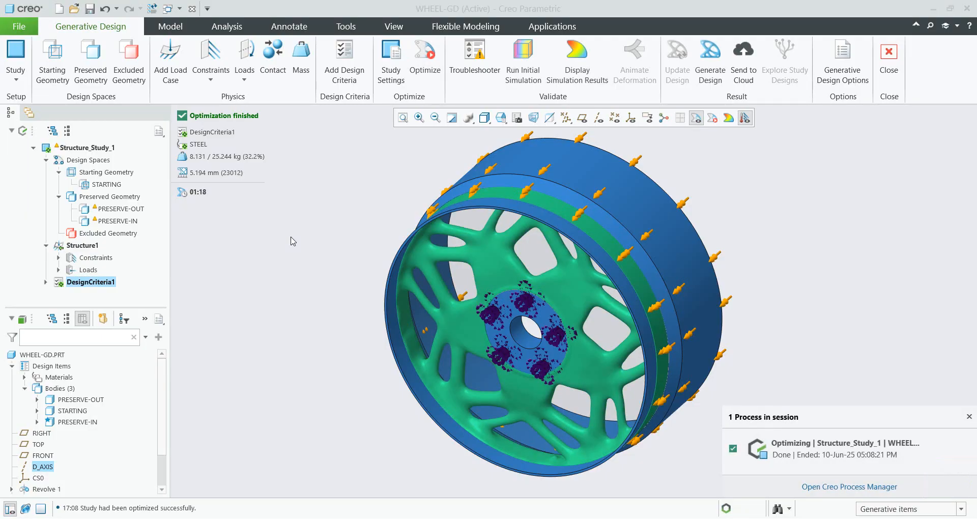
# Edit DesignCriteria1 to remove the minimum crease radius constraint and set material spreading to 70
pyautogui.rightClick(96, 287)
pyautogui.click(103, 265)
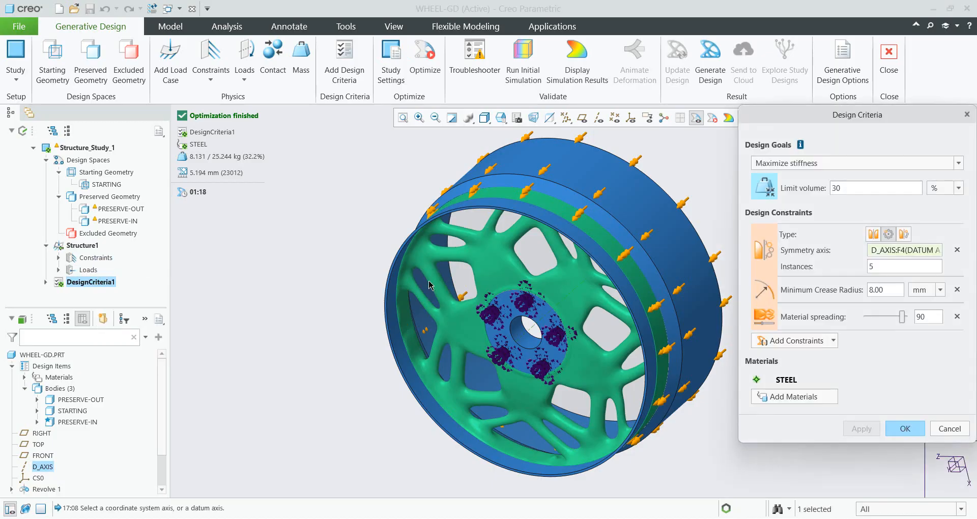
pyautogui.doubleClick(872, 267)
pyautogui.click(957, 289)
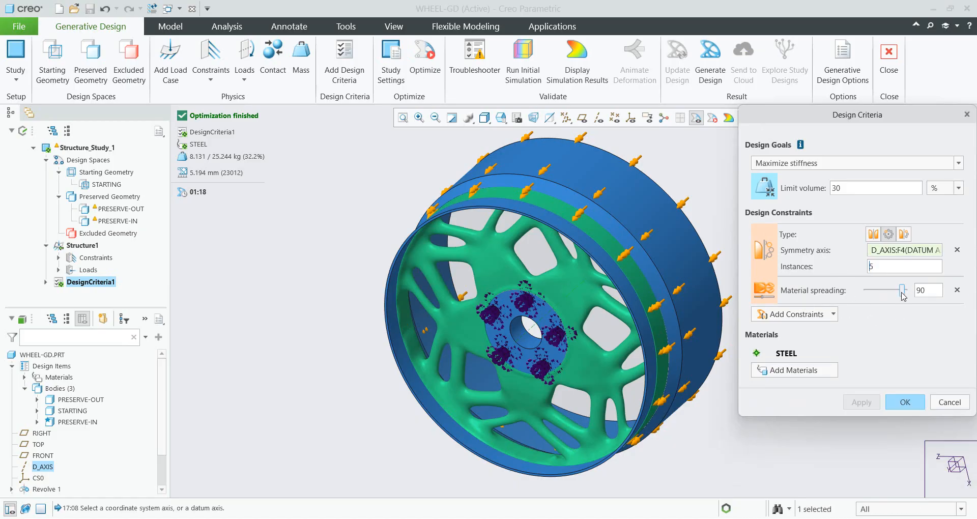
pyautogui.moveTo(902, 292)
pyautogui.mouseDown()
pyautogui.moveTo(892, 293)
pyautogui.moveTo(912, 290)
pyautogui.mouseUp()
pyautogui.write('70')
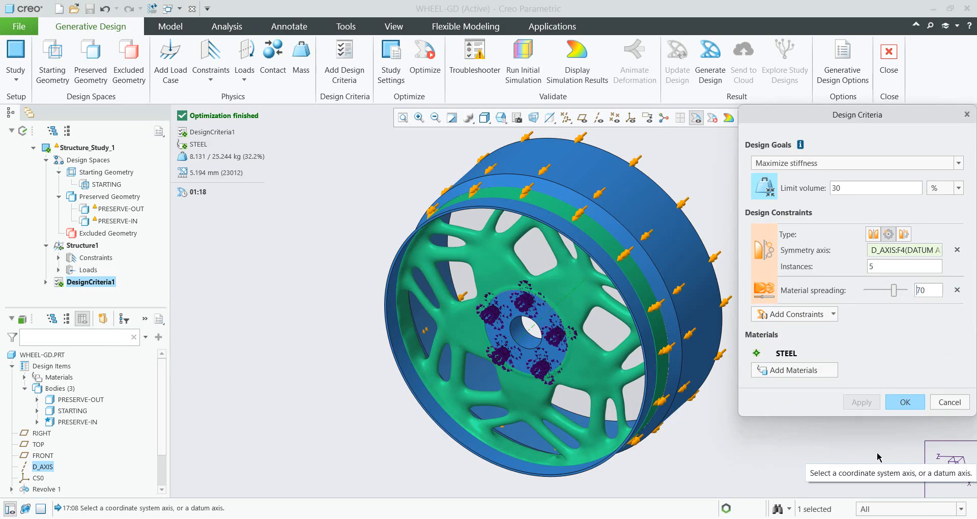
pyautogui.click(905, 403)
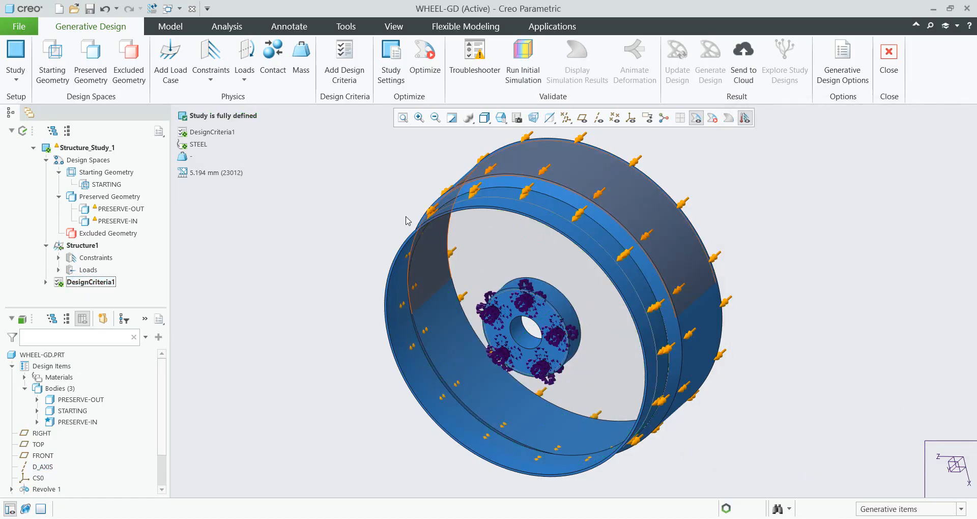
# Optimize the study with the revised criteria and display its simulation results on the wheel
pyautogui.click(425, 58)
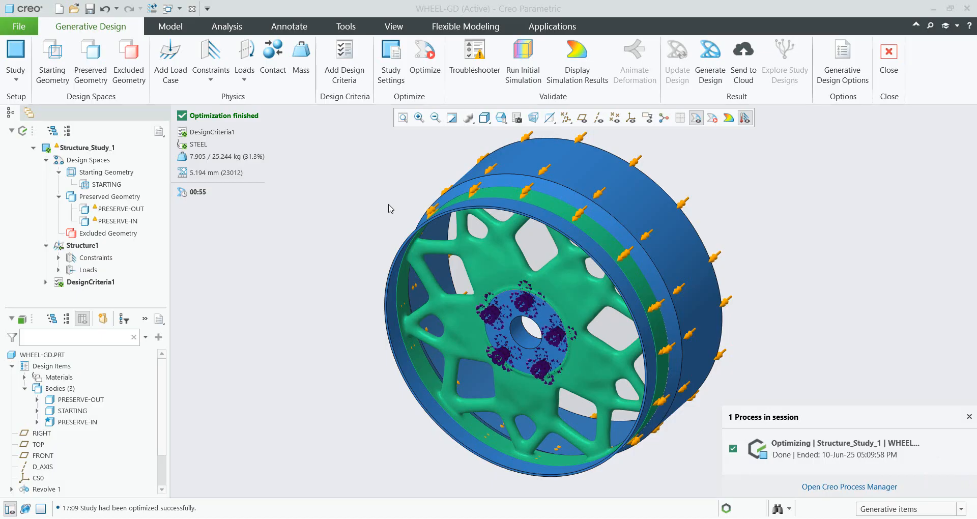
pyautogui.click(587, 70)
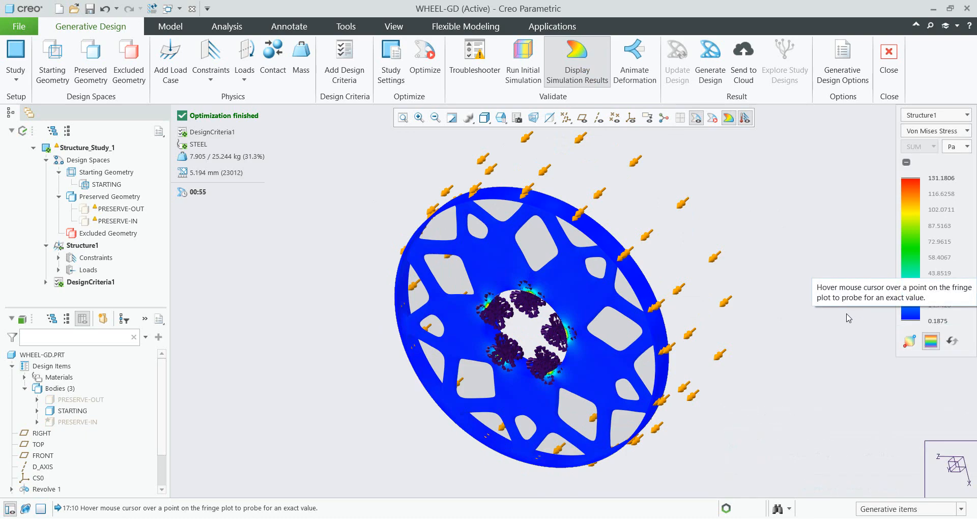
# Set up the generated design result as a new part with reconstructed geometry at resolution level 2
pyautogui.click(722, 72)
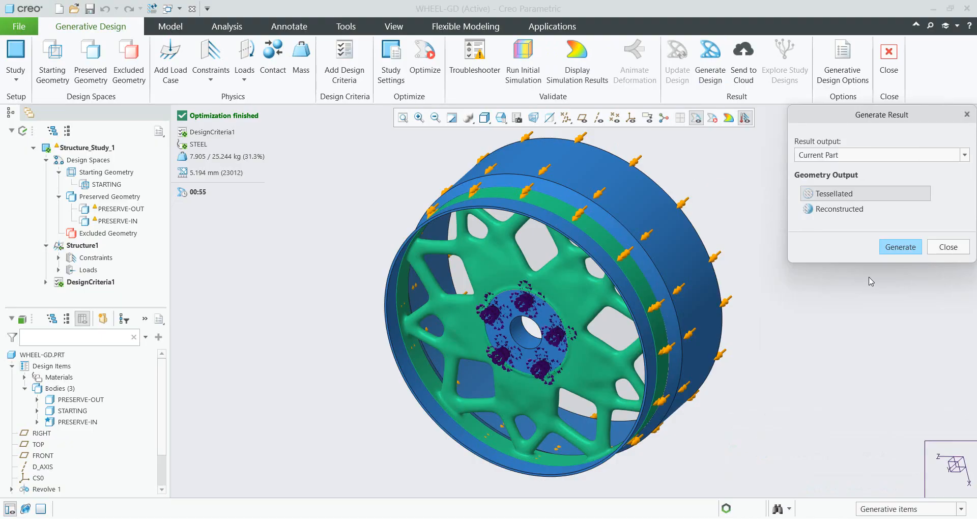
pyautogui.click(825, 156)
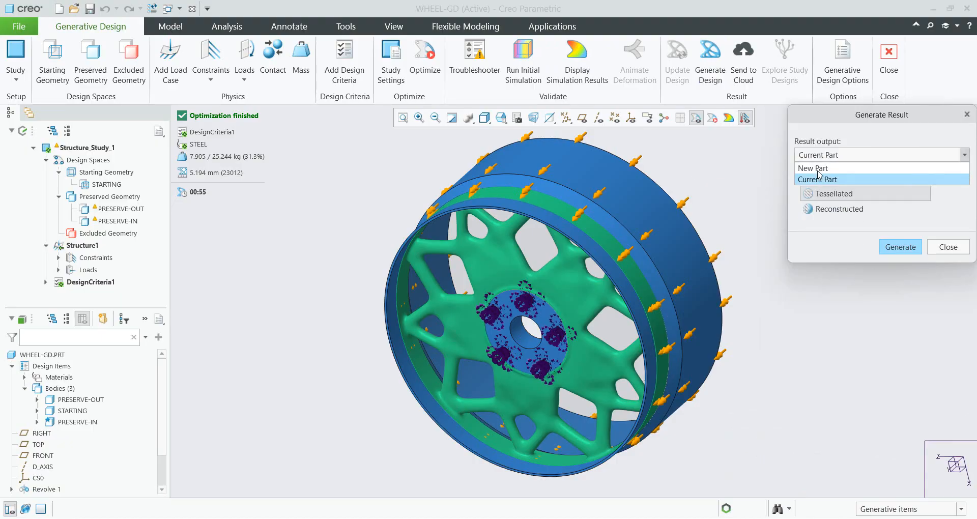
pyautogui.click(817, 170)
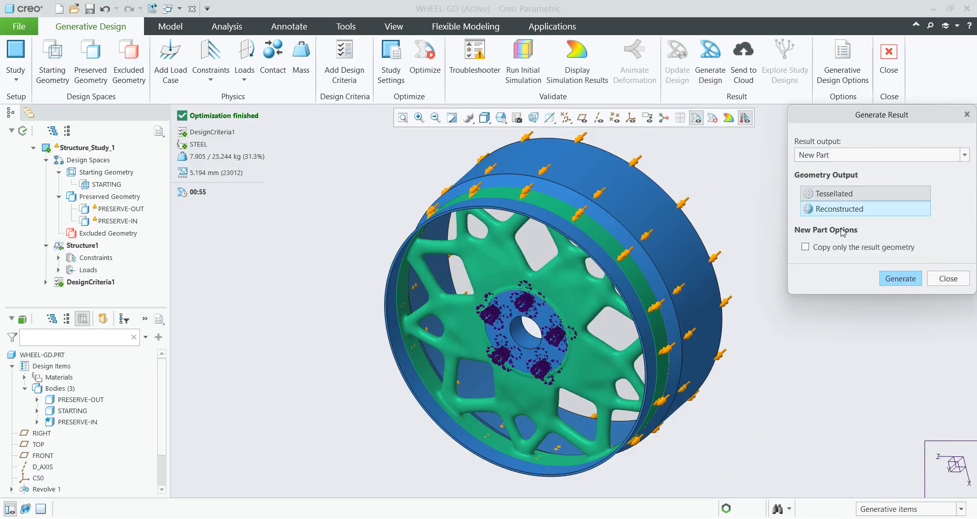
pyautogui.click(820, 210)
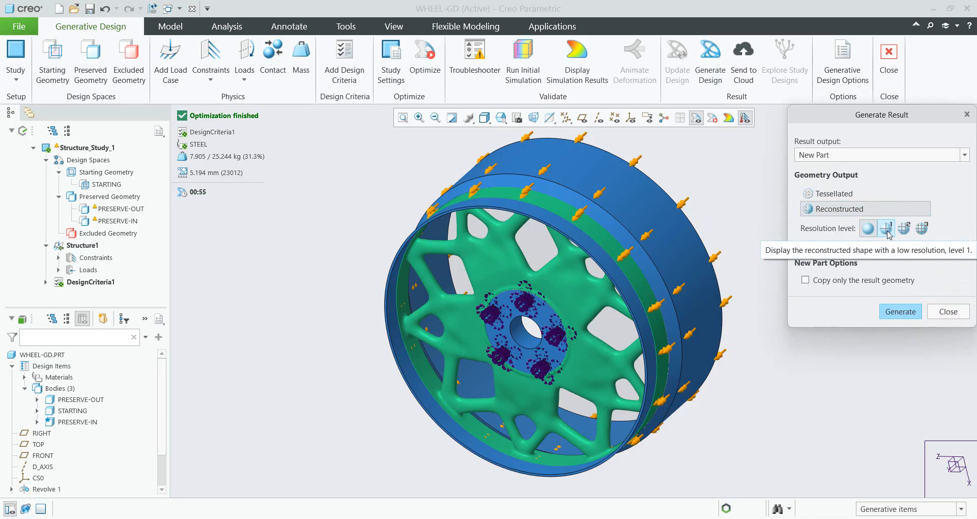
pyautogui.click(904, 227)
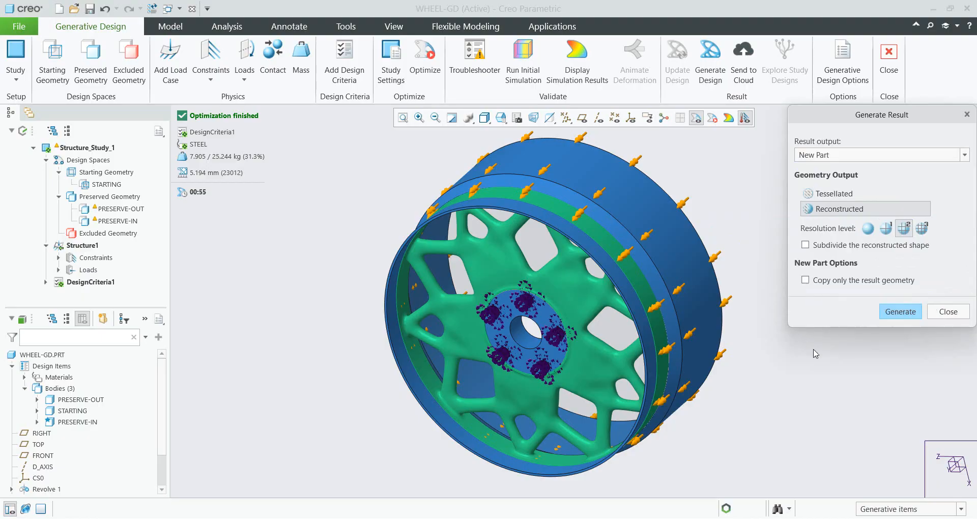
# Generate the reconstructed wheel result and save the new part under the name final
pyautogui.click(900, 311)
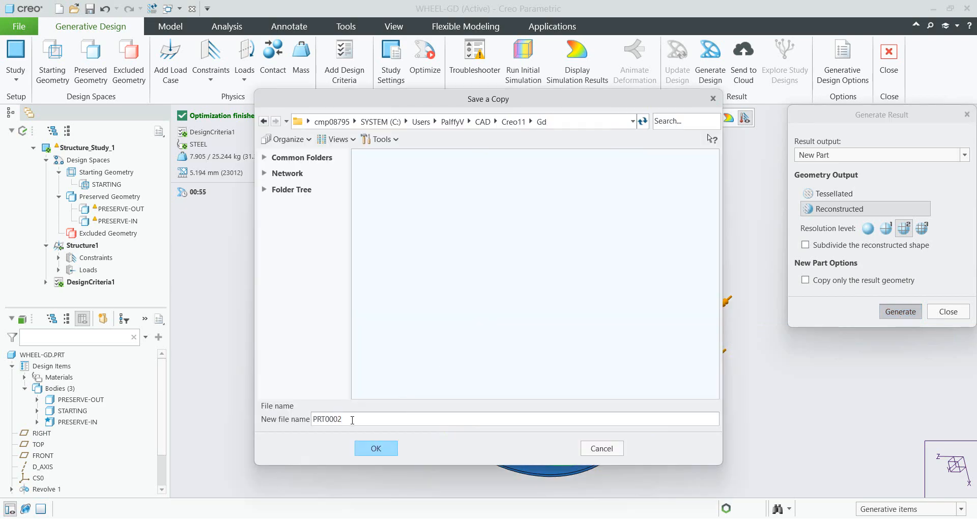
pyautogui.write('final')
pyautogui.press('Return')
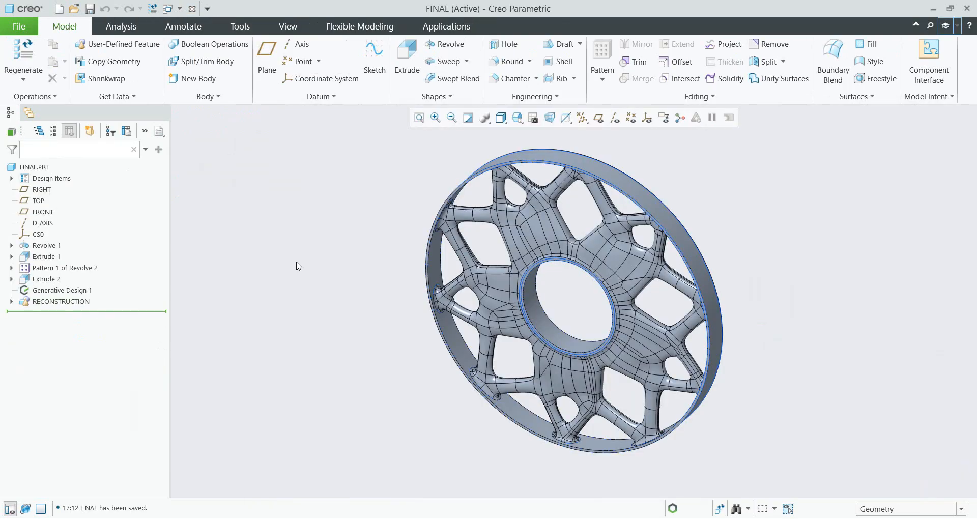